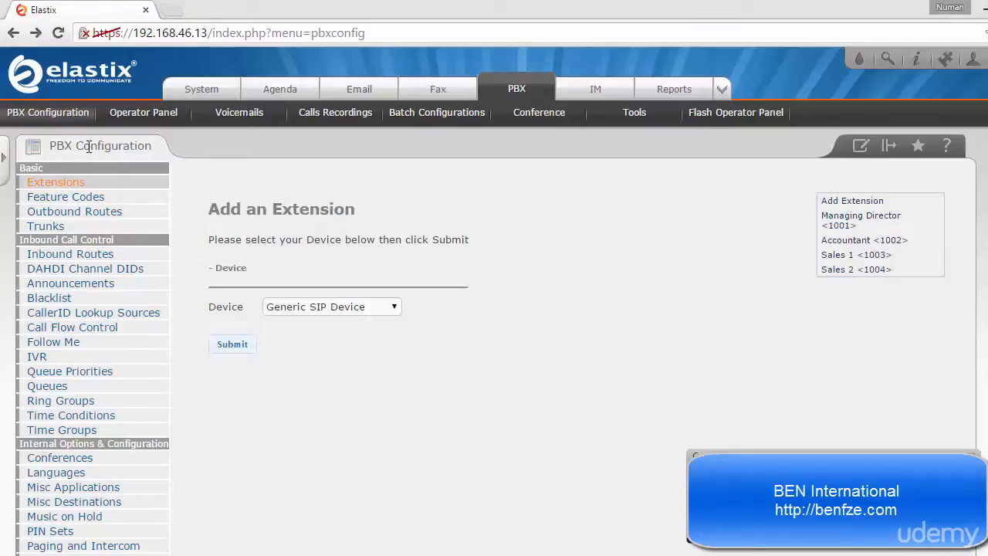
# - Start a new ring group, enter the description Sales RG and choose the ringall ring strategy
pyautogui.click(74, 403)
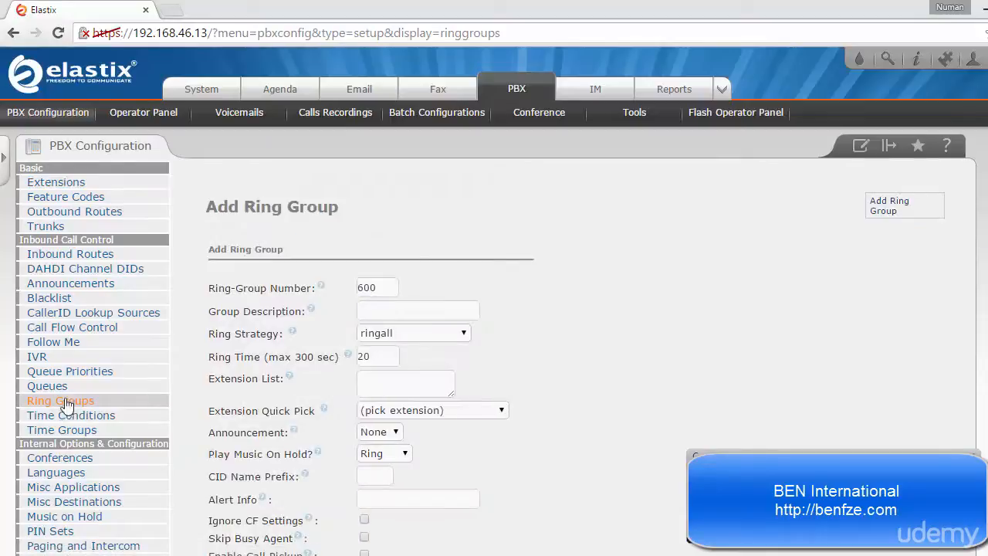
pyautogui.click(394, 310)
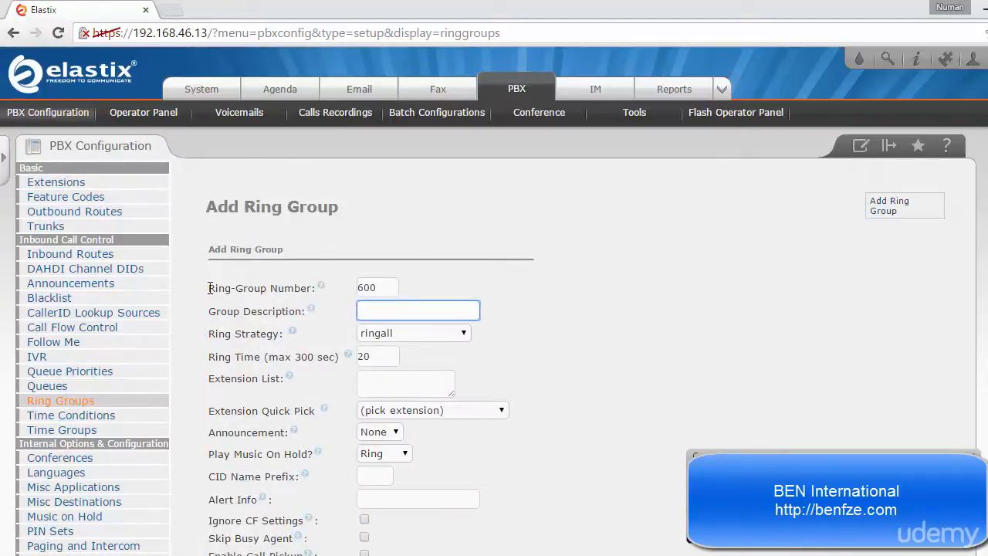
pyautogui.click(383, 295)
pyautogui.doubleClick(384, 295)
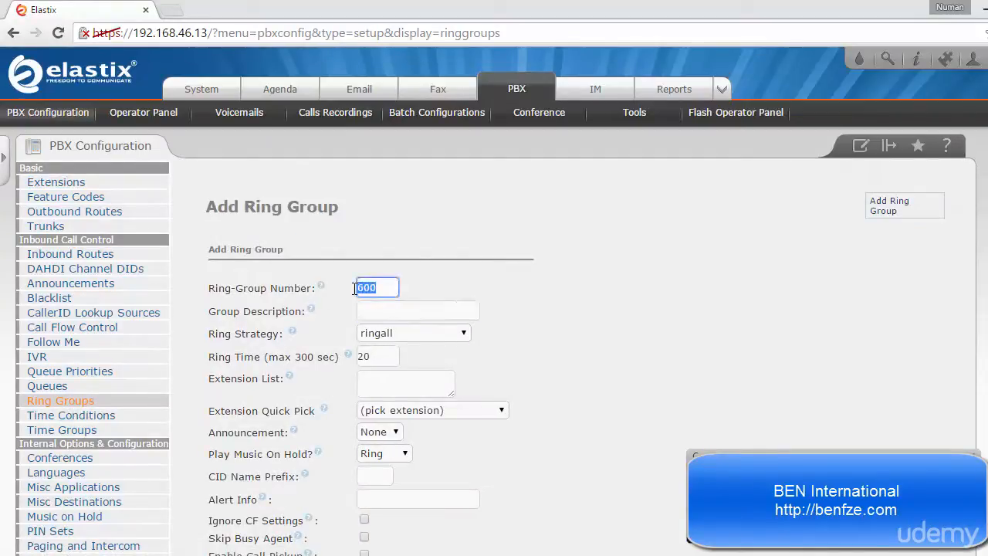
pyautogui.click(380, 312)
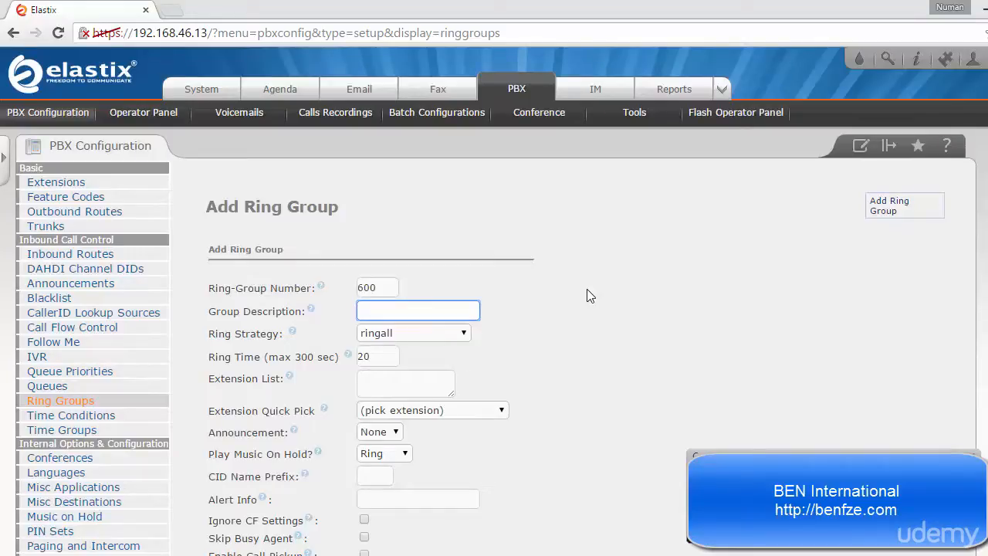
pyautogui.write('Sales RG')
pyautogui.click(455, 336)
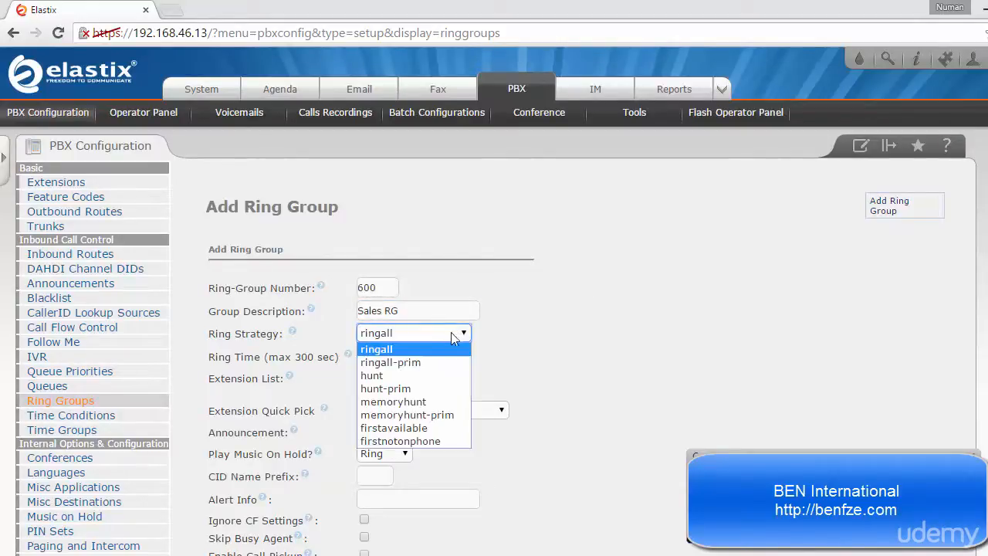
pyautogui.click(376, 349)
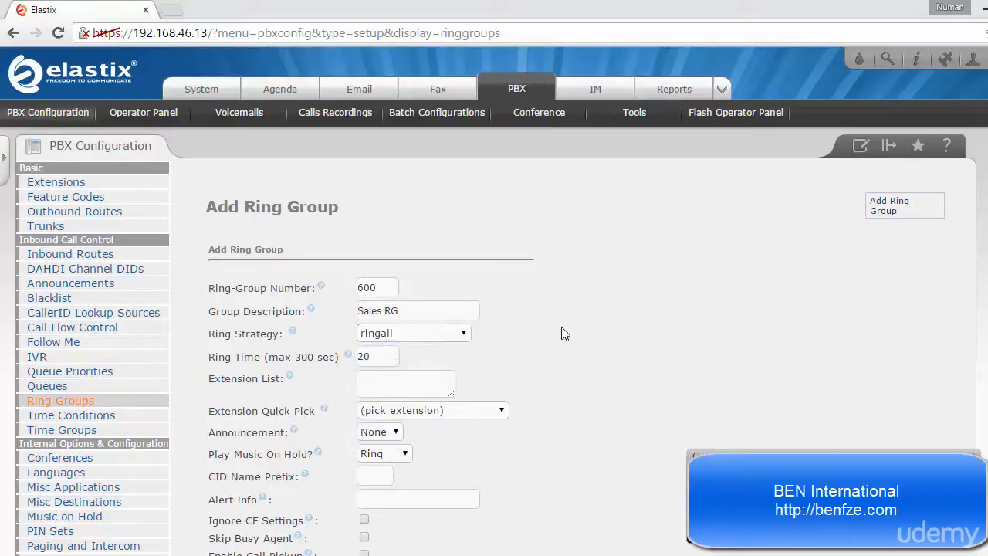
# - Add extensions 1001 (Managing Director) and 1003 (Sales 1) to the ring group's extension list and enlarge the list box
pyautogui.scroll(-2, 562, 324)
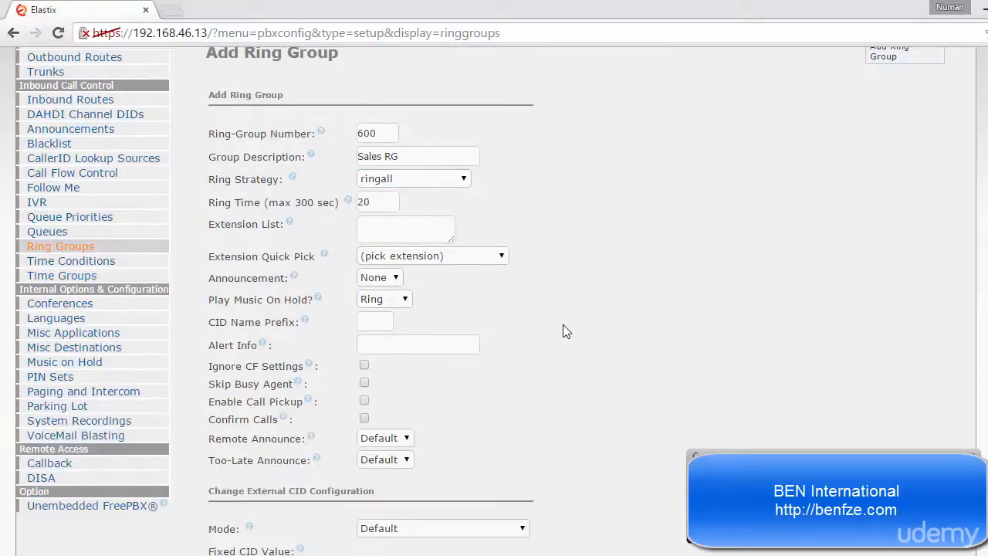
pyautogui.click(475, 266)
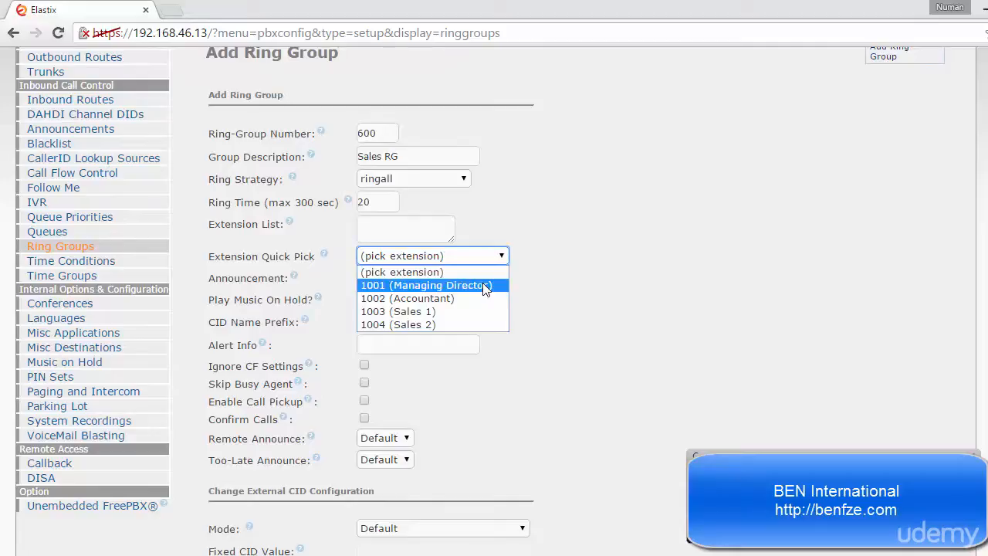
pyautogui.click(484, 284)
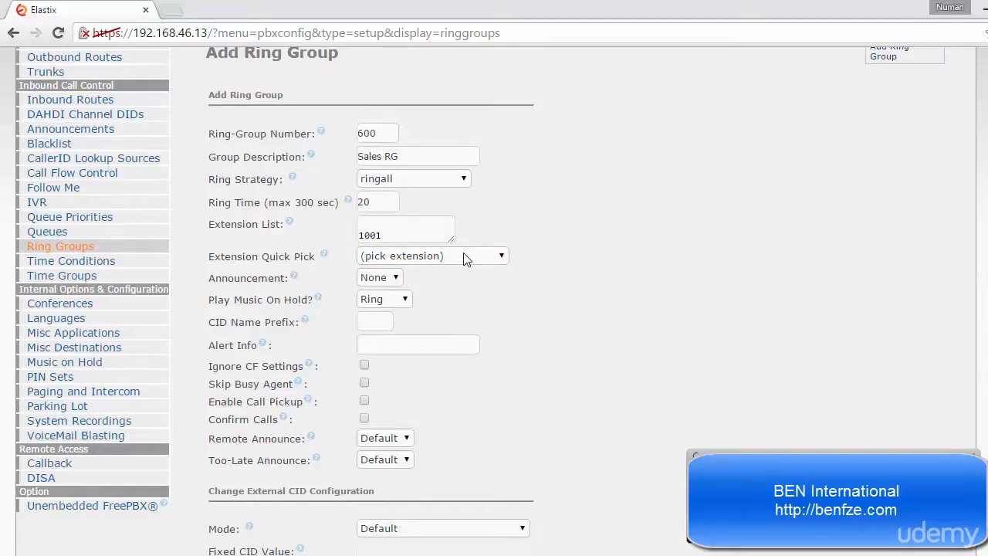
pyautogui.click(464, 257)
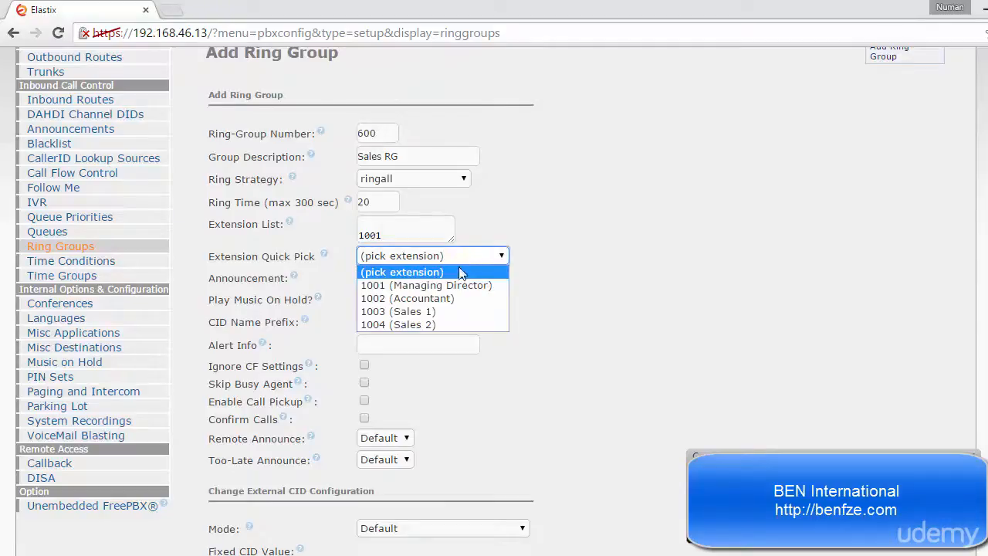
pyautogui.click(448, 314)
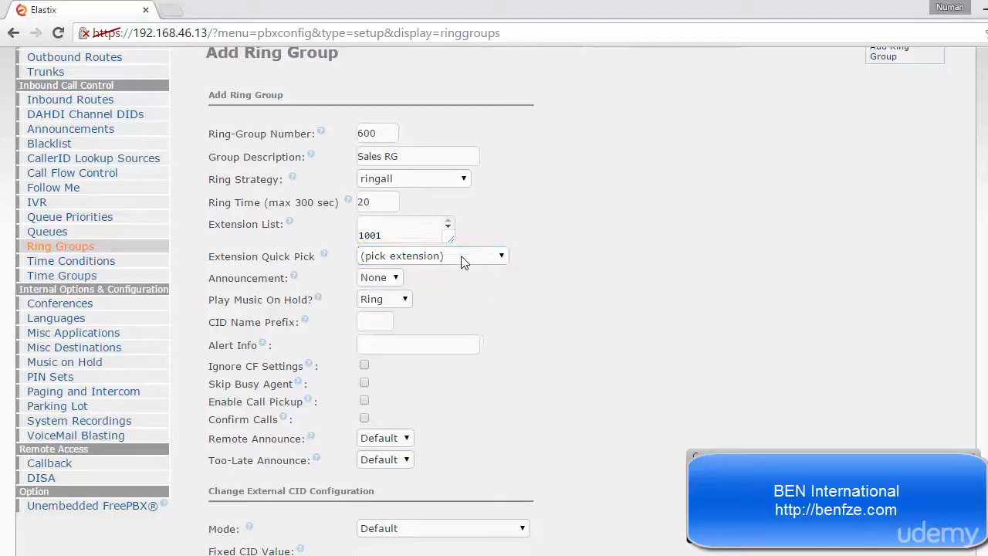
pyautogui.moveTo(453, 244); pyautogui.dragTo(466, 261)
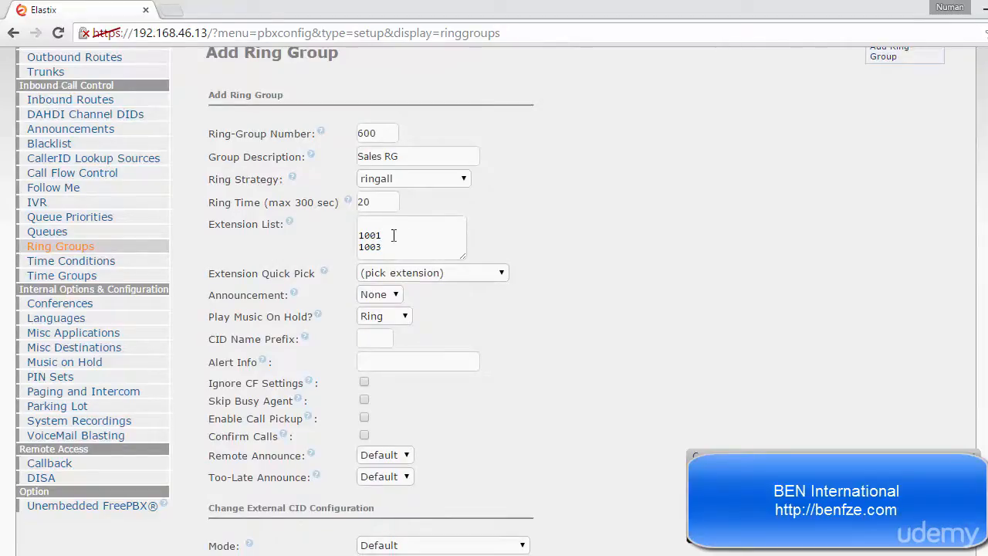
pyautogui.click(394, 296)
pyautogui.click(409, 320)
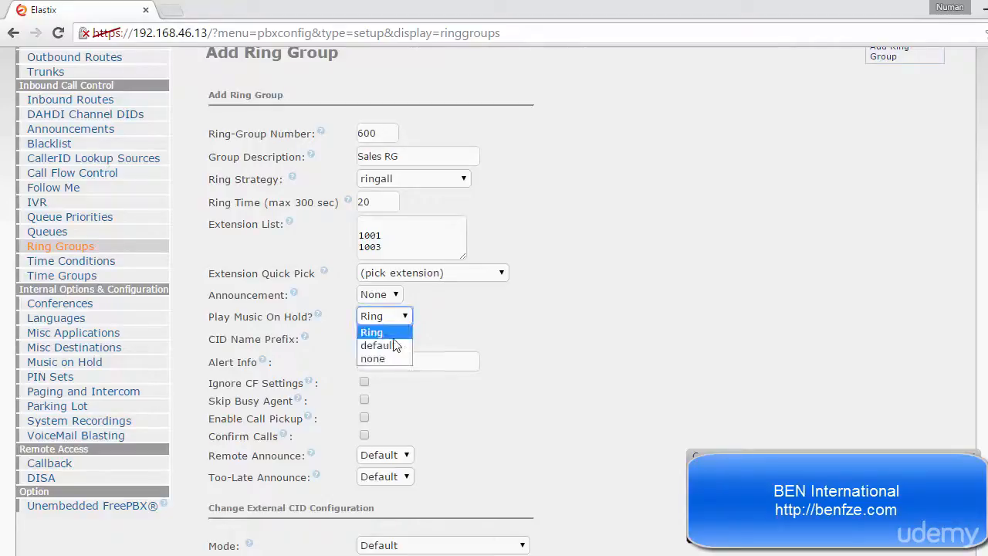
pyautogui.click(466, 318)
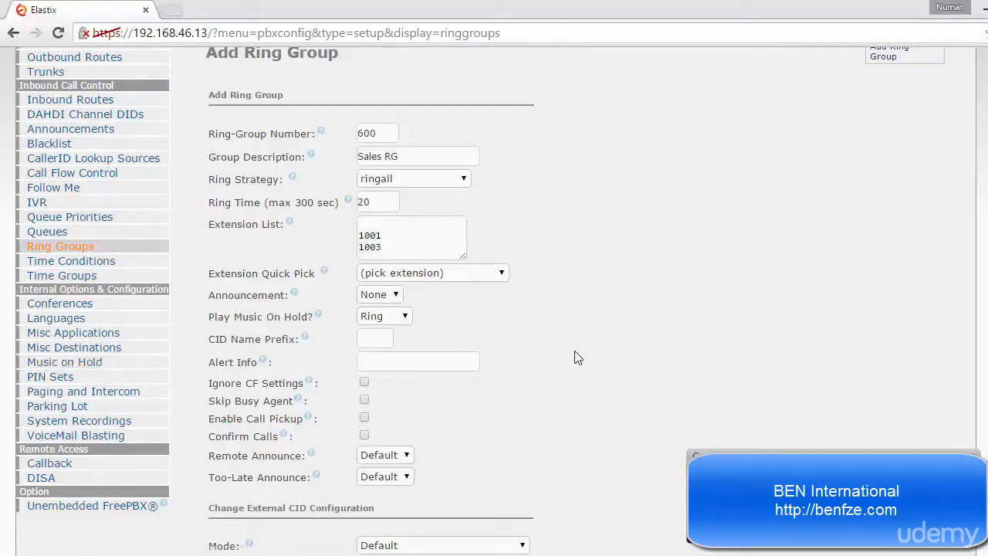
# - Set the ring group's no-answer destination to Extensions, <1001> Managing Director
pyautogui.scroll(-1, 576, 355)
pyautogui.scroll(1, 602, 271)
pyautogui.scroll(-4, 604, 268)
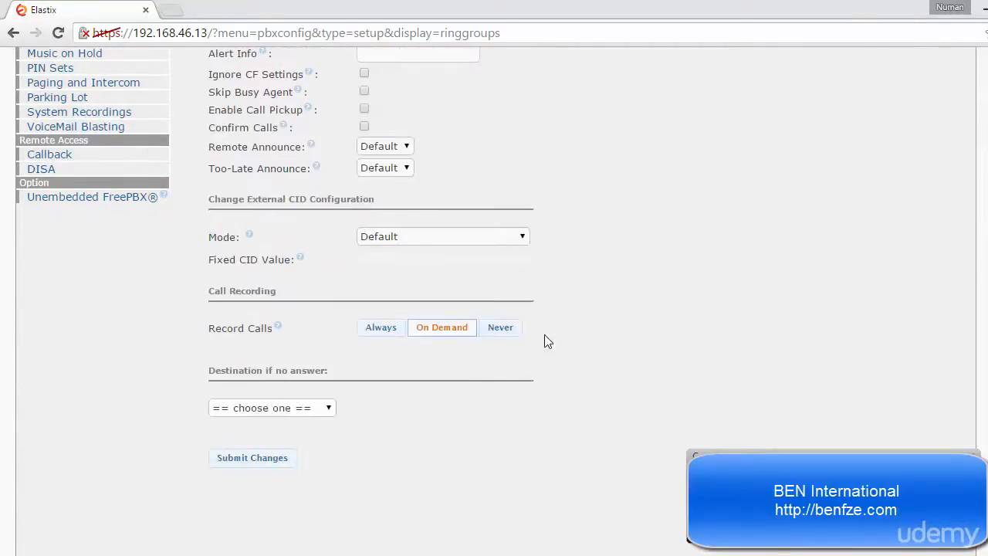
pyautogui.click(315, 415)
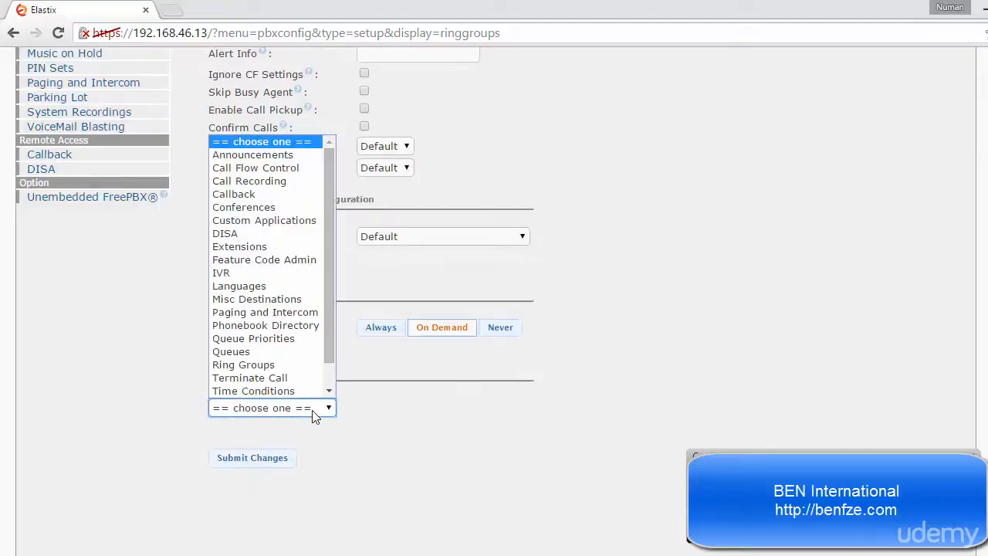
pyautogui.click(270, 245)
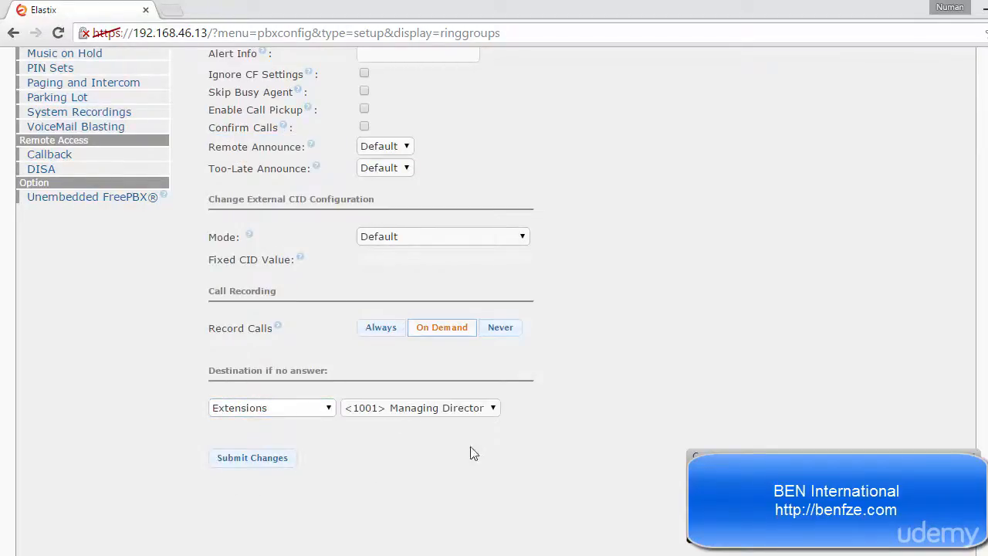
# - Submit the Sales RG ring group and apply the configuration
pyautogui.scroll(3, 718, 349)
pyautogui.scroll(-3, 717, 354)
pyautogui.click(267, 468)
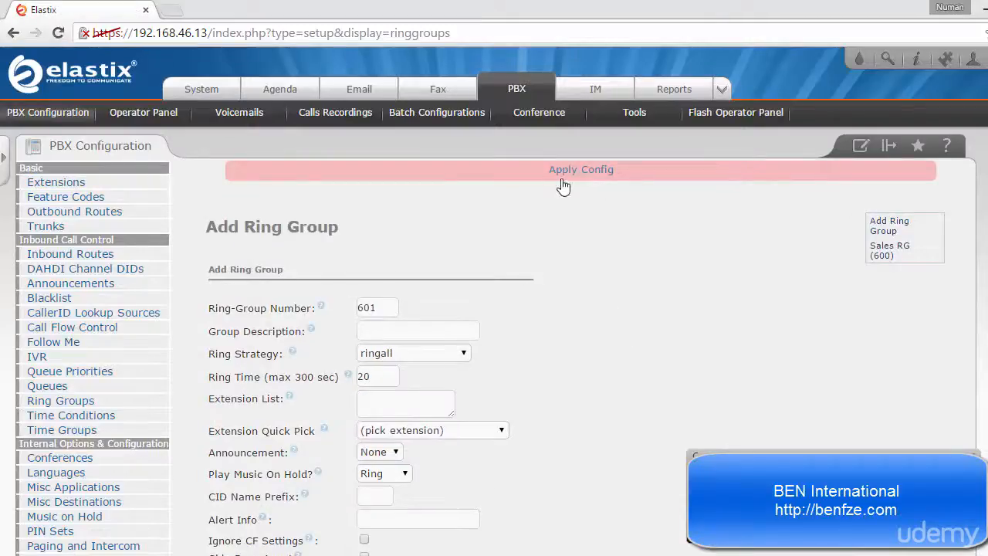
pyautogui.click(563, 185)
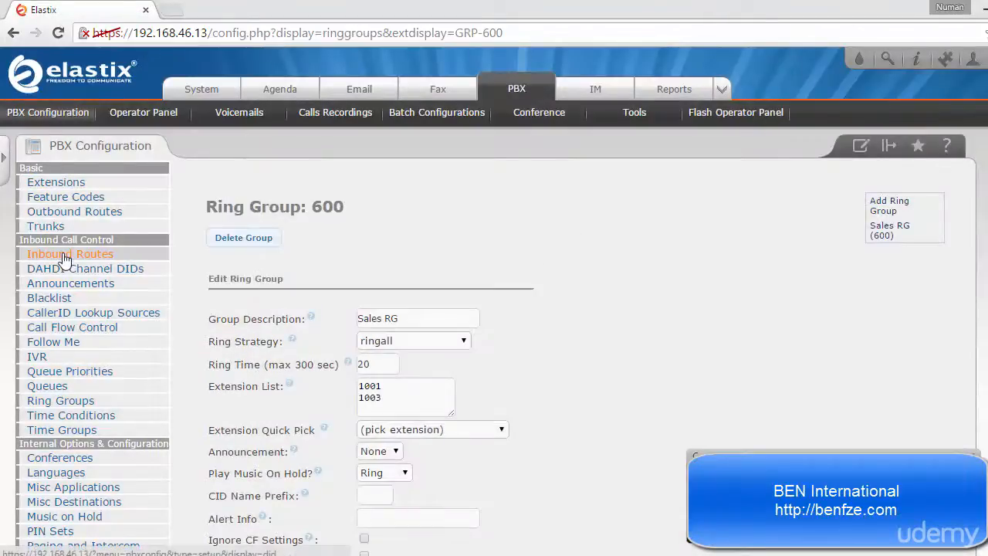
# - Open the existing inbound route MyFakeDID and copy its DID number
pyautogui.click(64, 260)
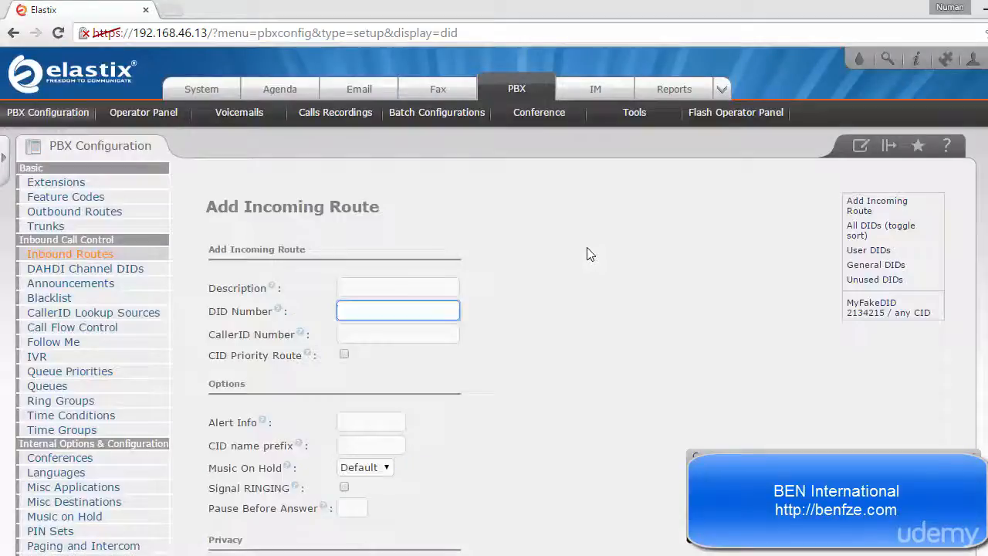
pyautogui.click(876, 302)
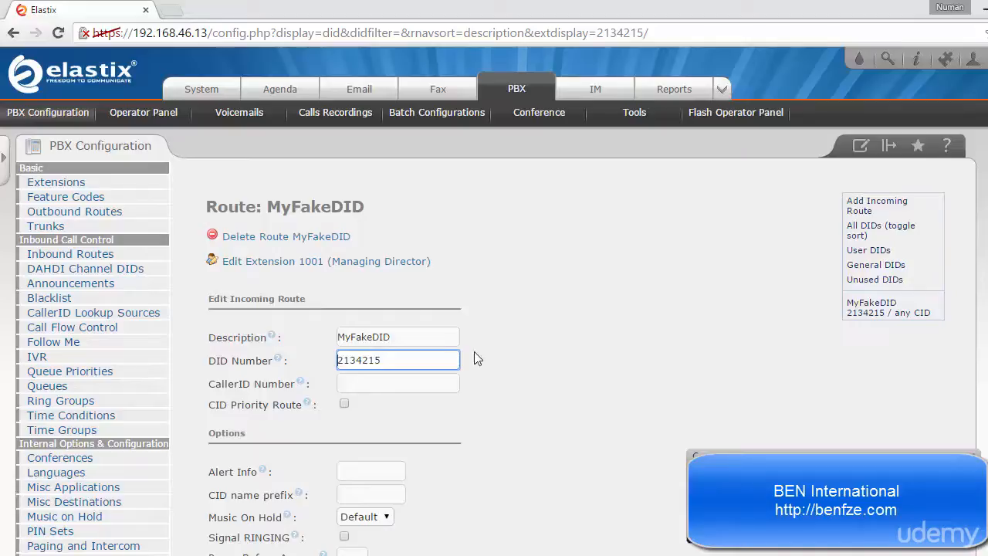
pyautogui.moveTo(388, 359); pyautogui.dragTo(311, 366)
pyautogui.rightClick(352, 362)
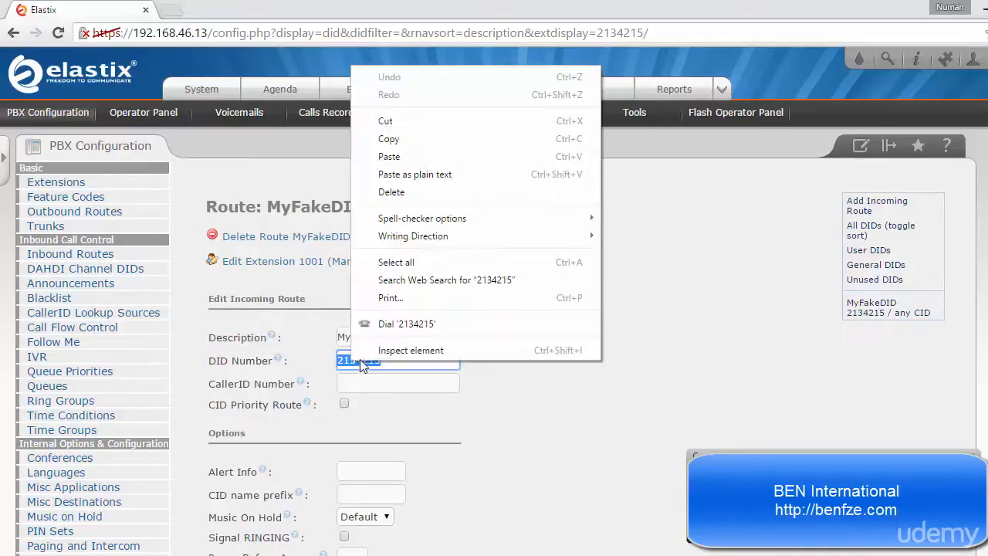
pyautogui.click(382, 137)
pyautogui.click(595, 309)
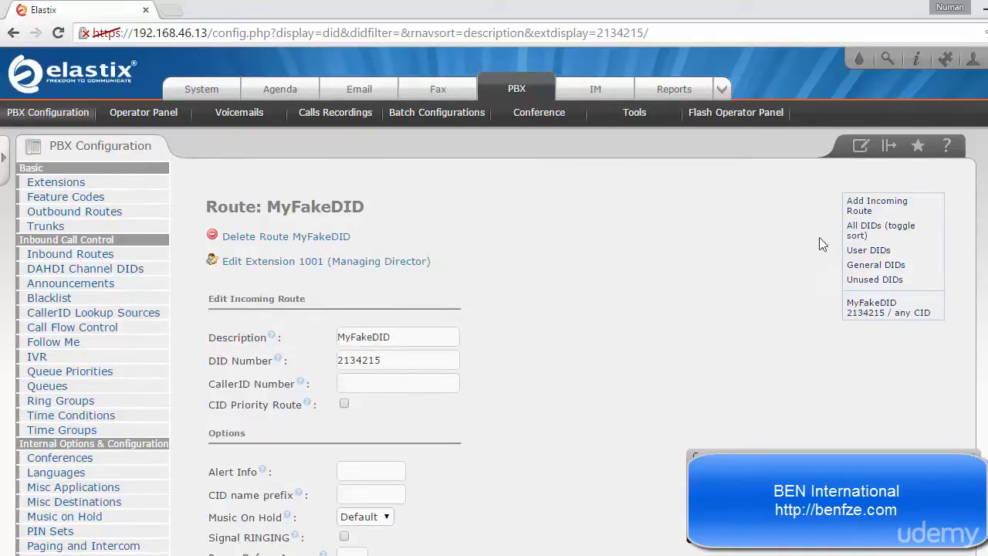
# - Start a new incoming route and fill in the copied DID number with its last digit changed to 6
pyautogui.click(877, 202)
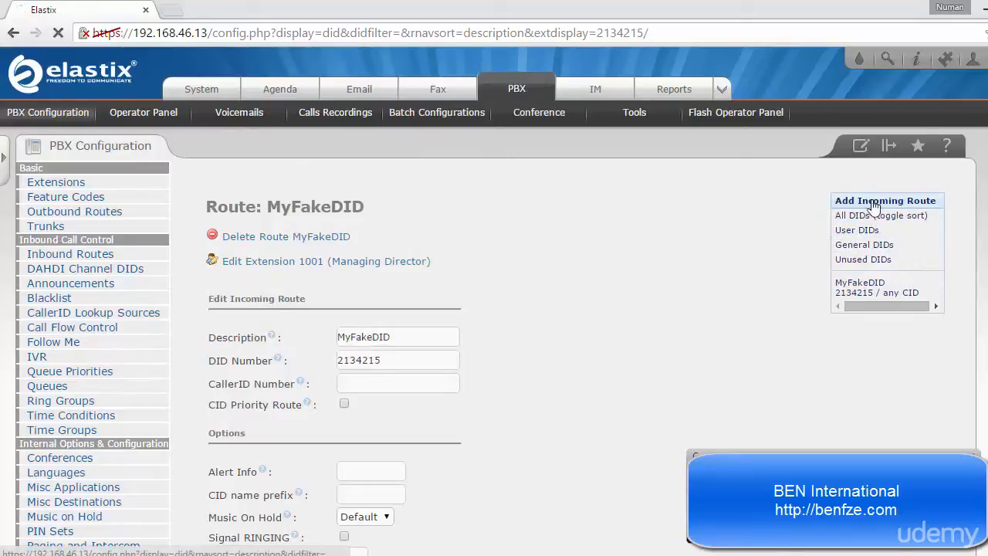
pyautogui.click(349, 309)
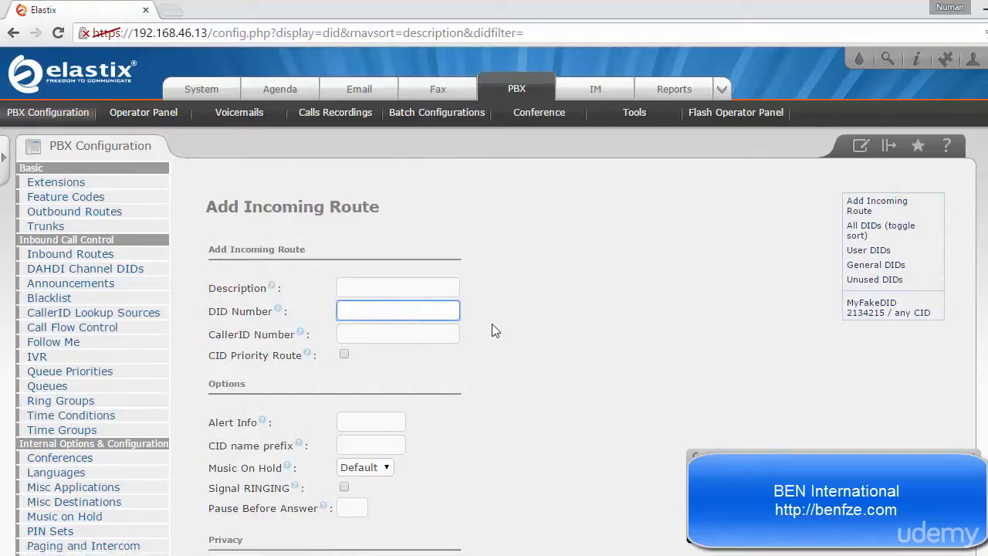
pyautogui.hotkey('ctrl', 'v')
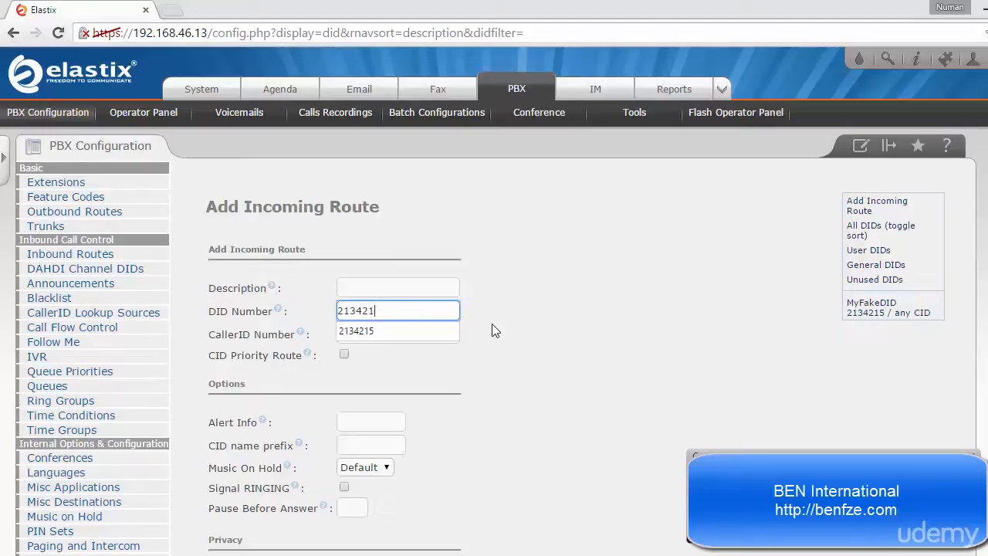
pyautogui.write('6')
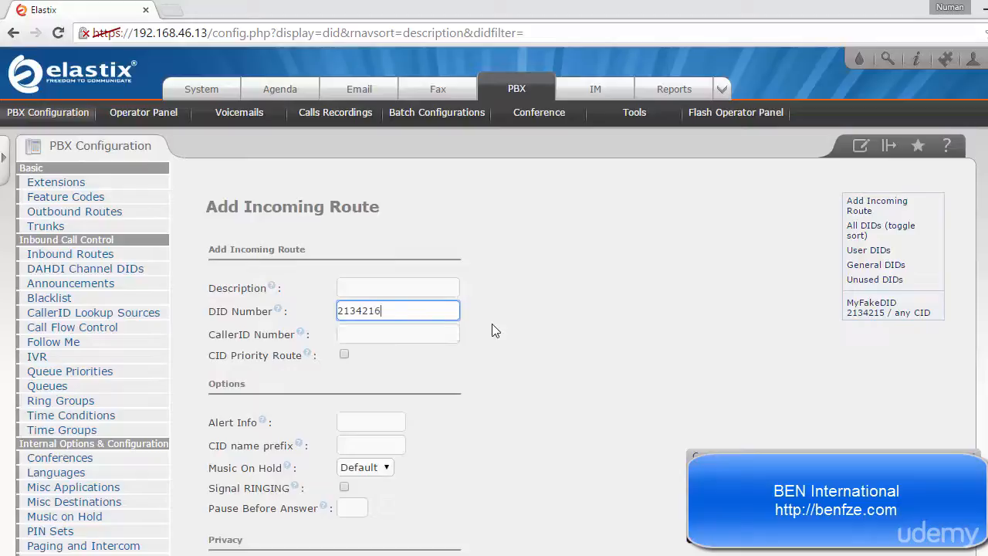
pyautogui.click(495, 331)
pyautogui.click(380, 311)
pyautogui.moveTo(381, 311); pyautogui.dragTo(331, 314)
pyautogui.click(417, 312)
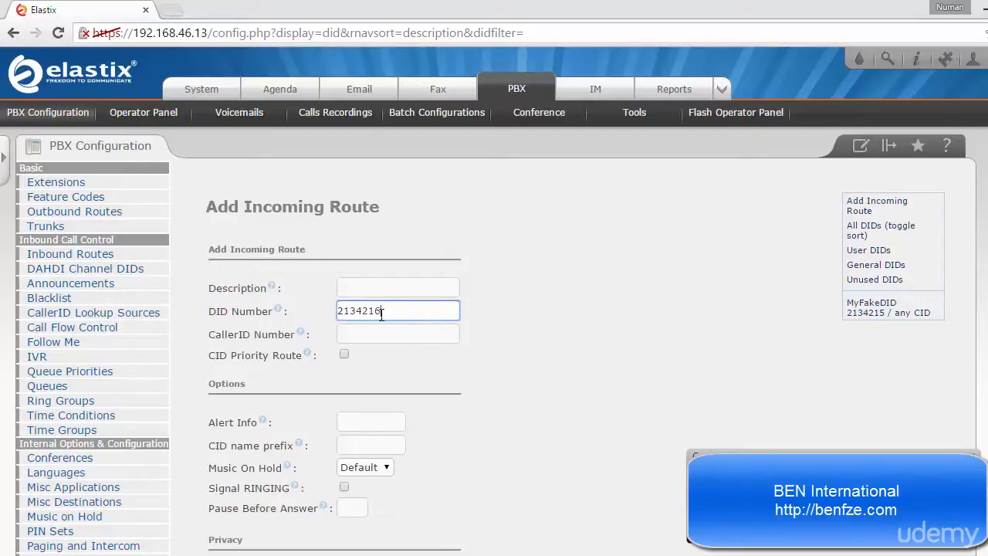
pyautogui.click(548, 323)
# - Enter SalesIncoming as the new incoming route's description
pyautogui.click(394, 290)
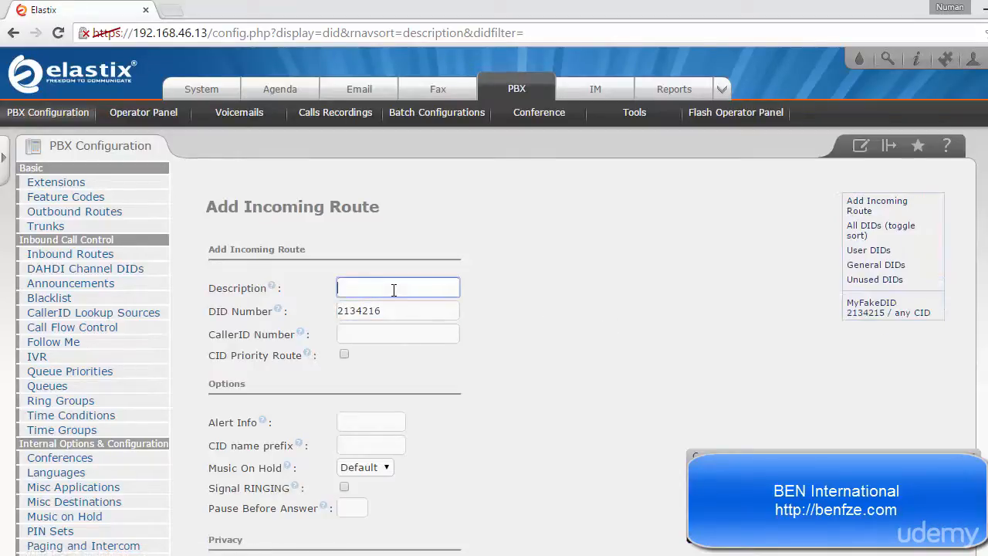
pyautogui.write('Sales')
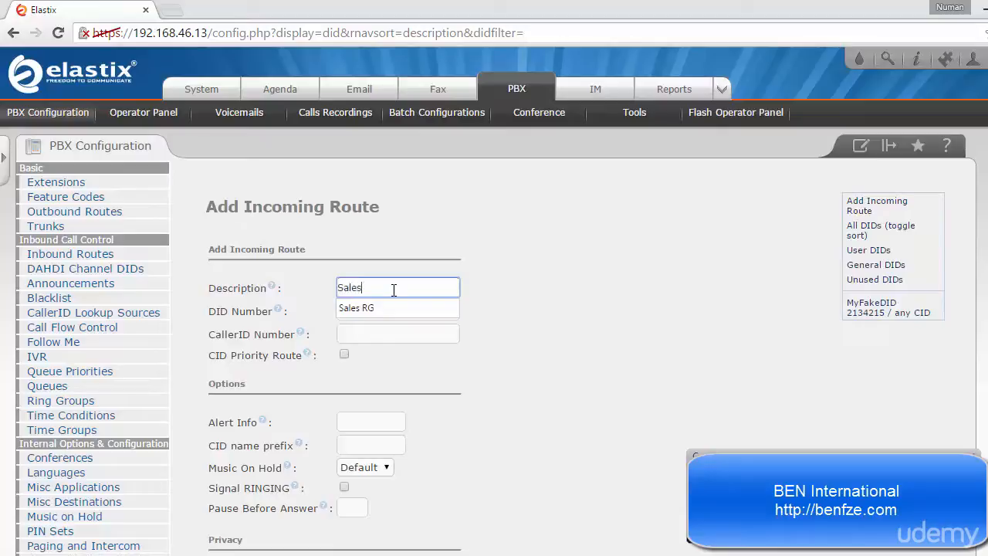
pyautogui.write('Incoming')
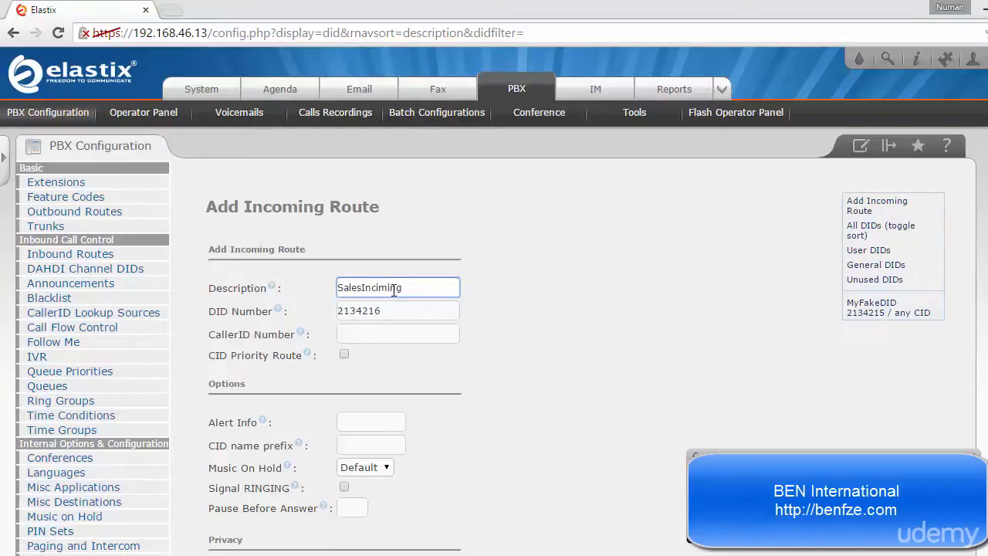
pyautogui.press('BackSpace')
pyautogui.press('BackSpace')
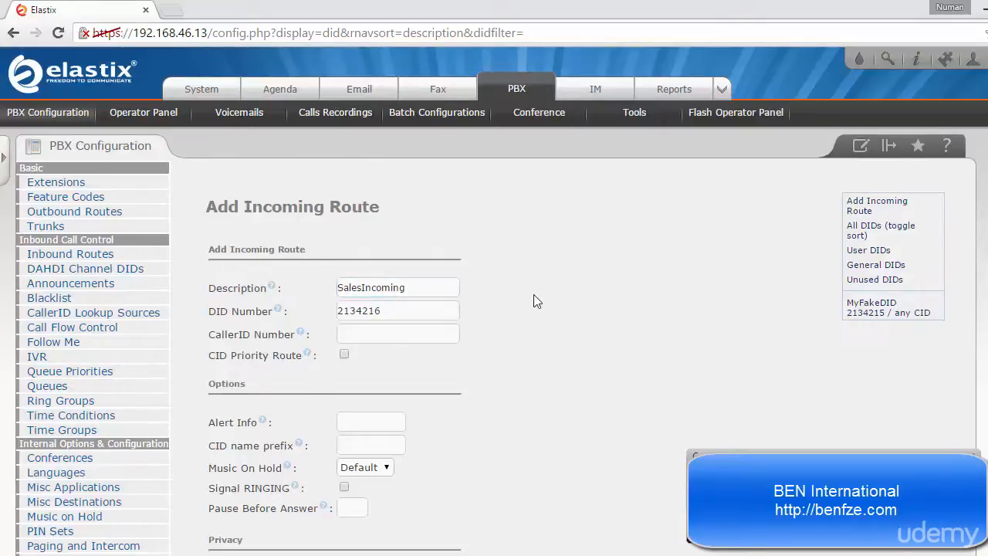
# - Set the incoming route's destination to Ring Groups, Sales RG <600>
pyautogui.scroll(-5, 534, 294)
pyautogui.scroll(-2, 536, 300)
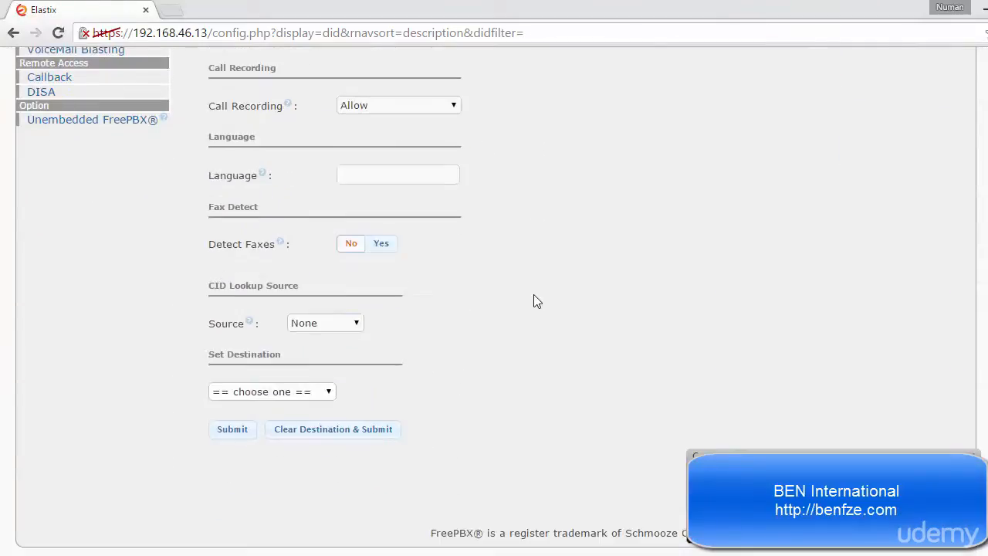
pyautogui.click(302, 395)
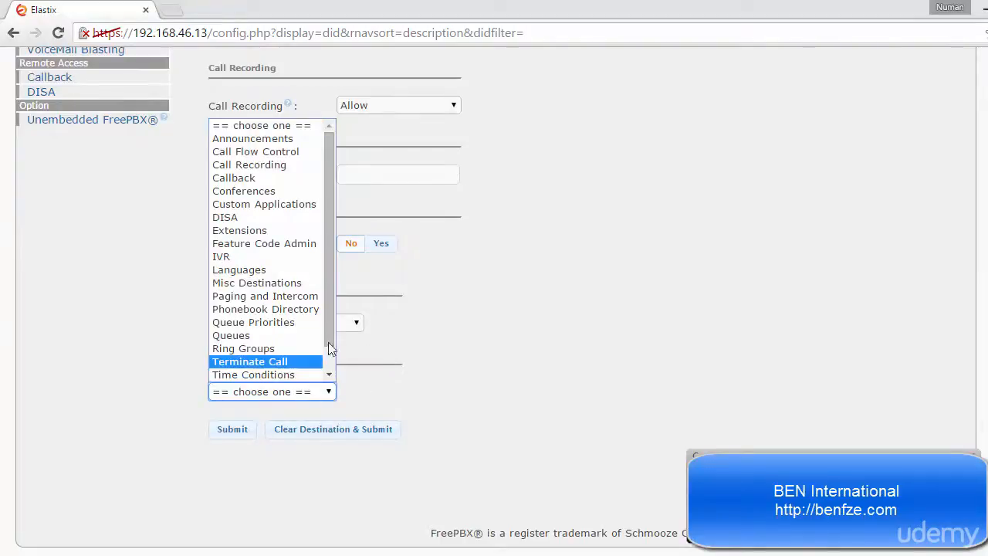
pyautogui.scroll(-1, 327, 377)
pyautogui.scroll(1, 325, 326)
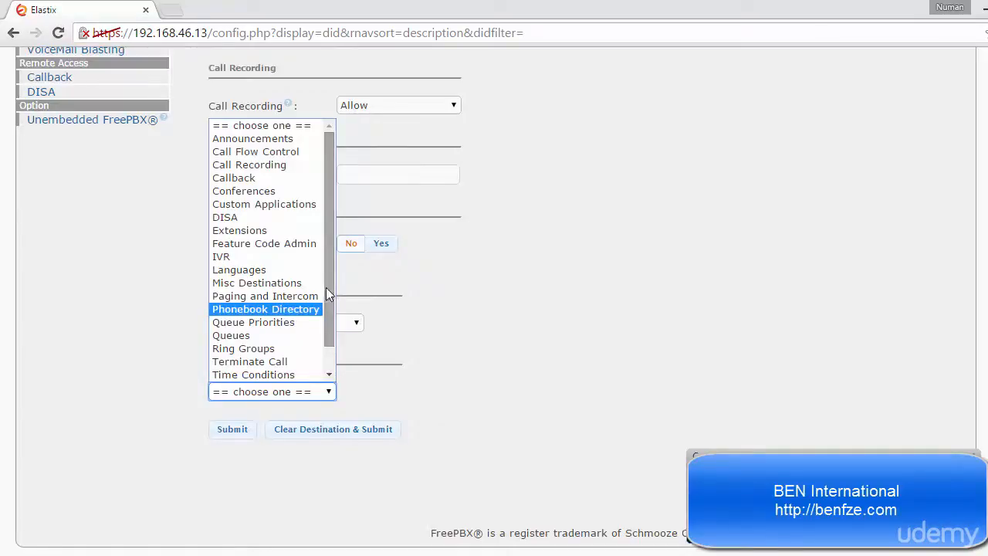
pyautogui.click(255, 348)
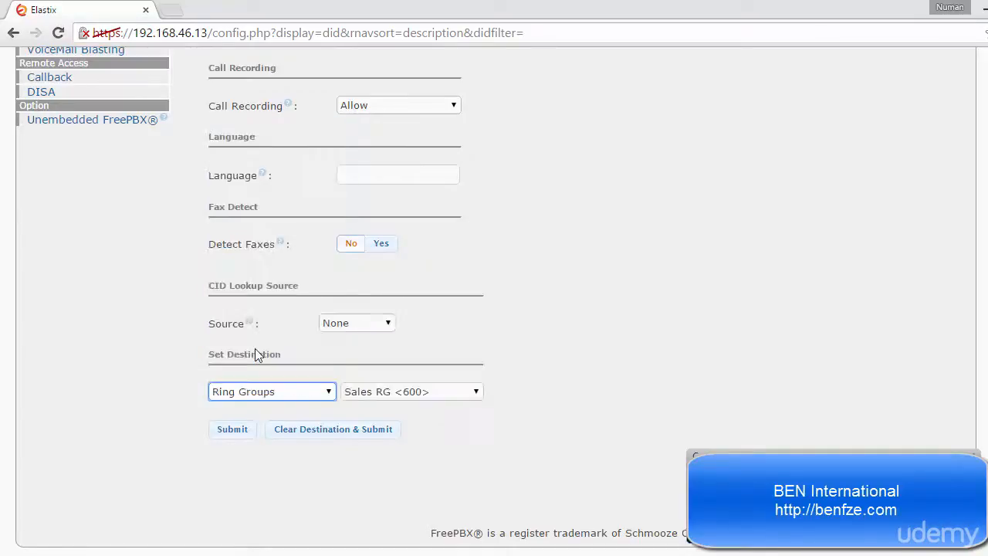
# - Keep Sales RG <600> as the ring group destination, submit the SalesIncoming route and apply the configuration changes
pyautogui.click(378, 394)
pyautogui.click(377, 395)
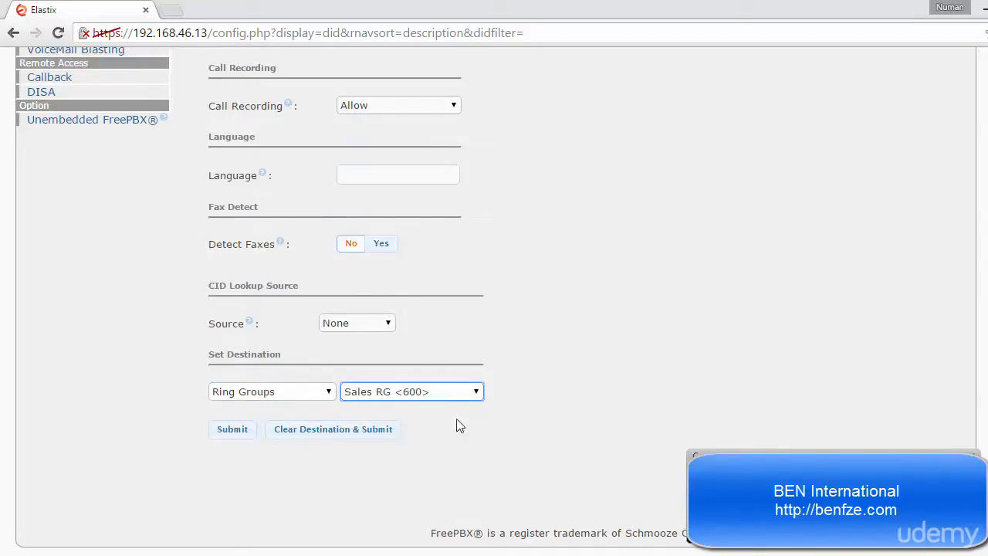
pyautogui.click(233, 435)
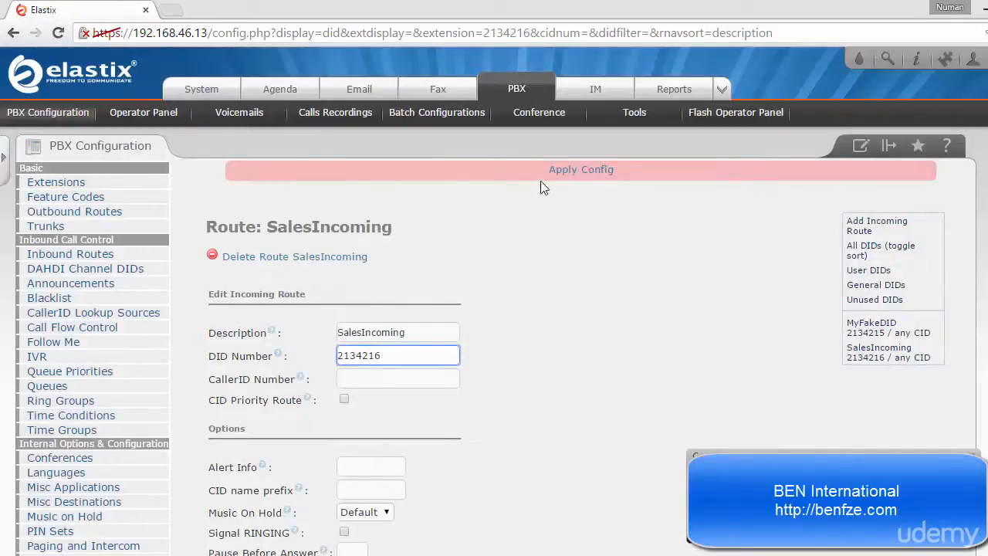
pyautogui.click(574, 170)
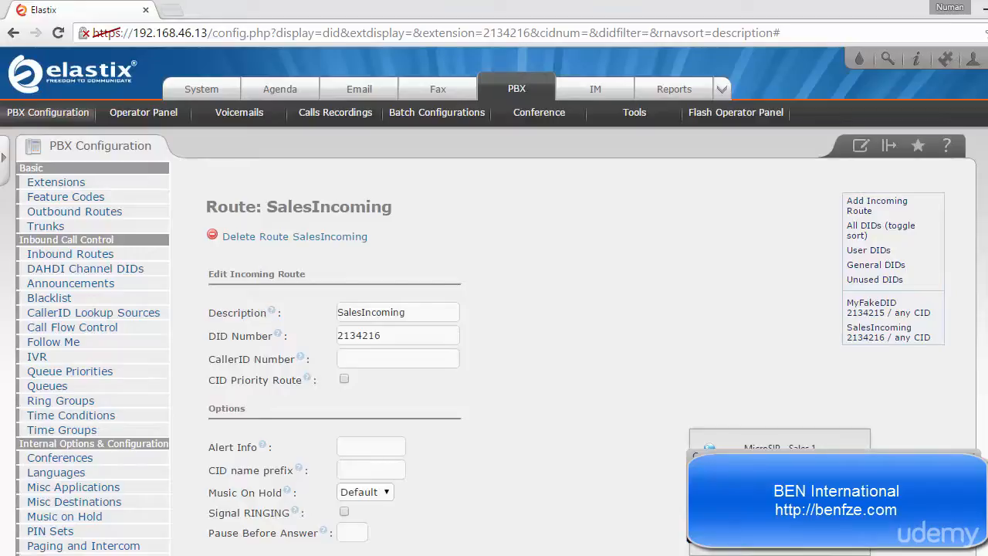
# - Bring up the MicroSIP and Zoiper softphones side by side and check the SIP account in Zoiper's preferences
pyautogui.moveTo(485, 100); pyautogui.dragTo(710, 83)
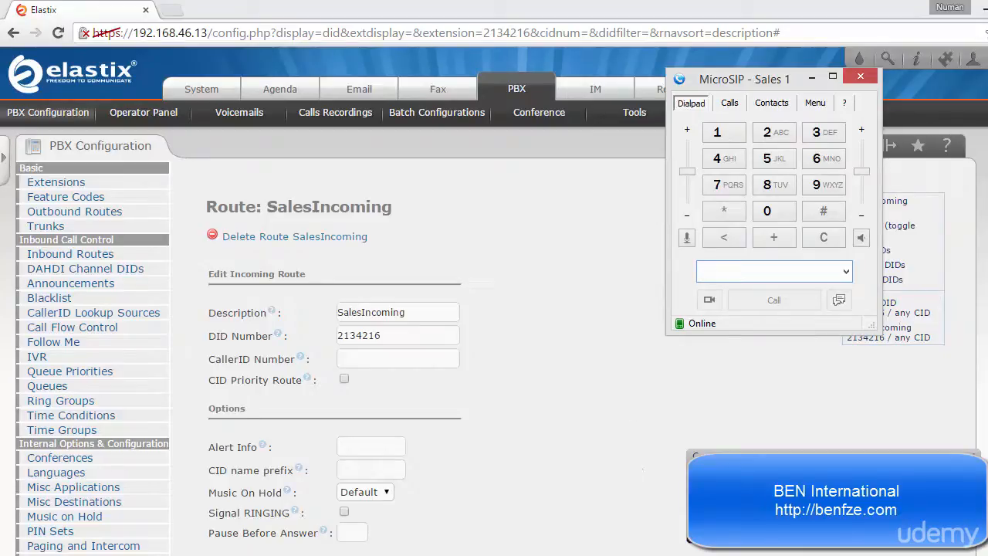
pyautogui.hotkey('alt', 'Tab')
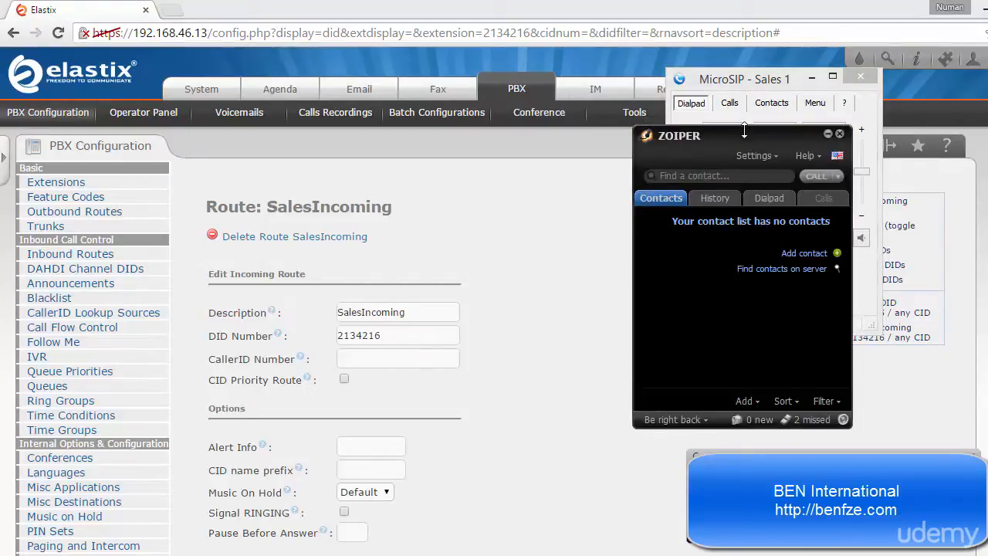
pyautogui.moveTo(744, 121); pyautogui.dragTo(627, 218)
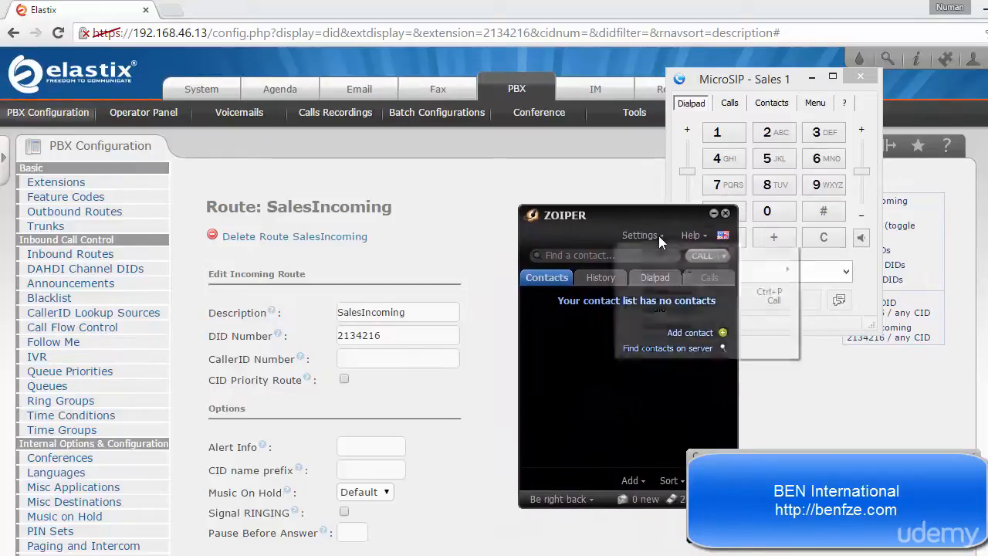
pyautogui.click(658, 236)
pyautogui.click(665, 292)
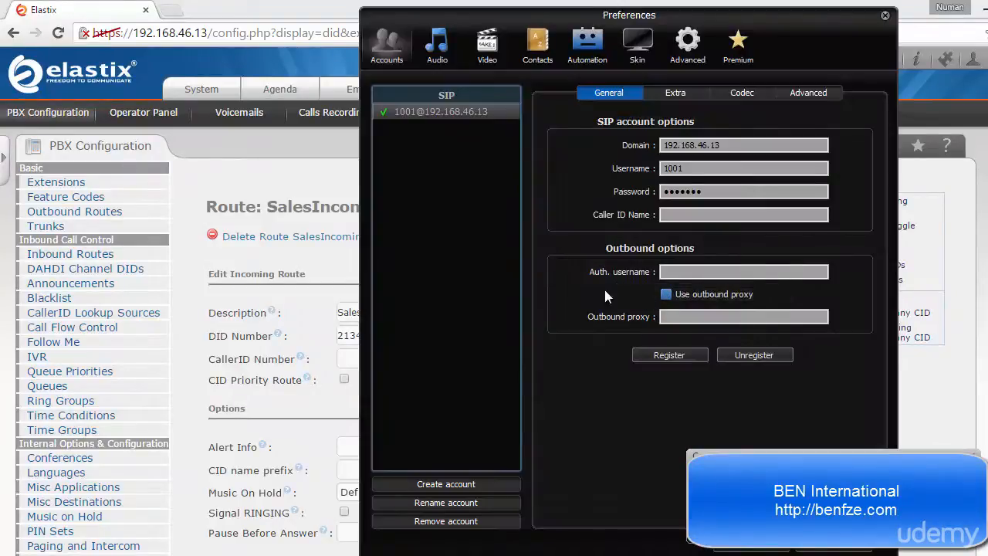
pyautogui.click(799, 551)
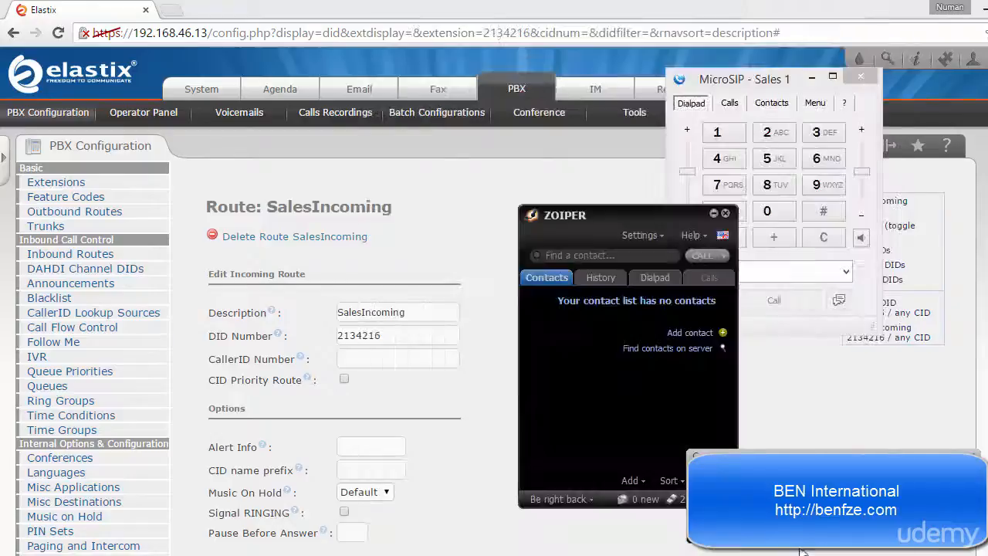
# - Check the user and display name of the MicroSIP account and save it without changes
pyautogui.click(816, 103)
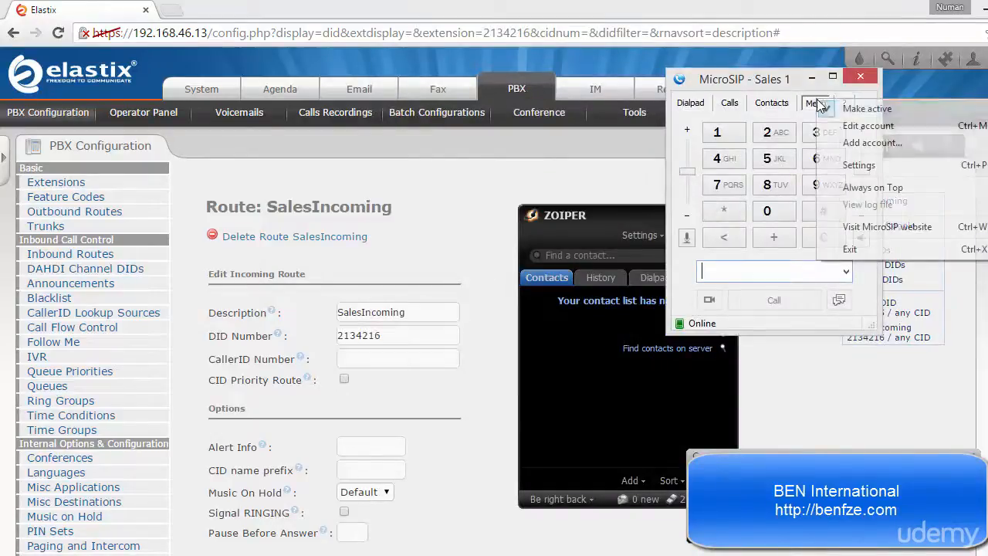
pyautogui.click(834, 125)
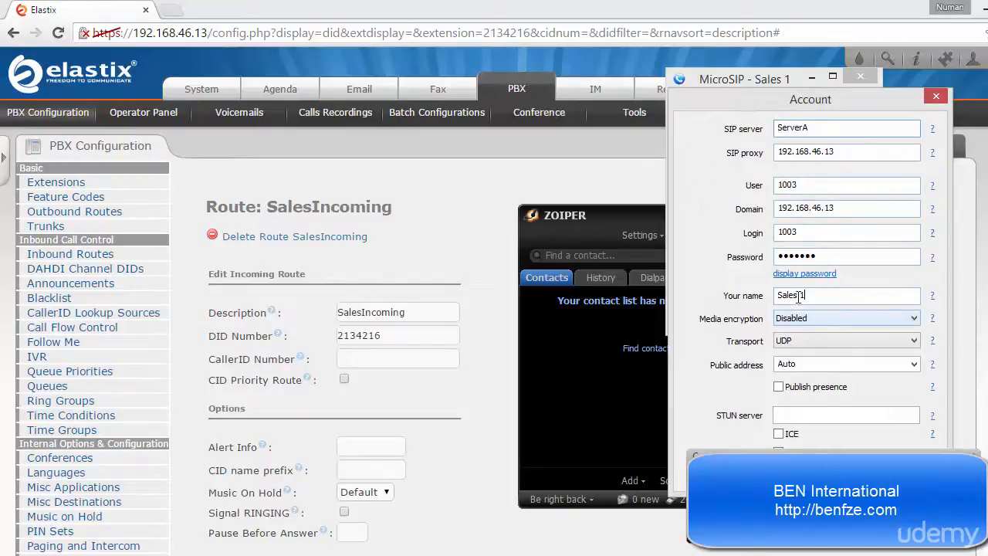
pyautogui.moveTo(804, 296); pyautogui.dragTo(769, 297)
pyautogui.moveTo(759, 84); pyautogui.dragTo(608, 51)
pyautogui.moveTo(755, 99); pyautogui.dragTo(562, 62)
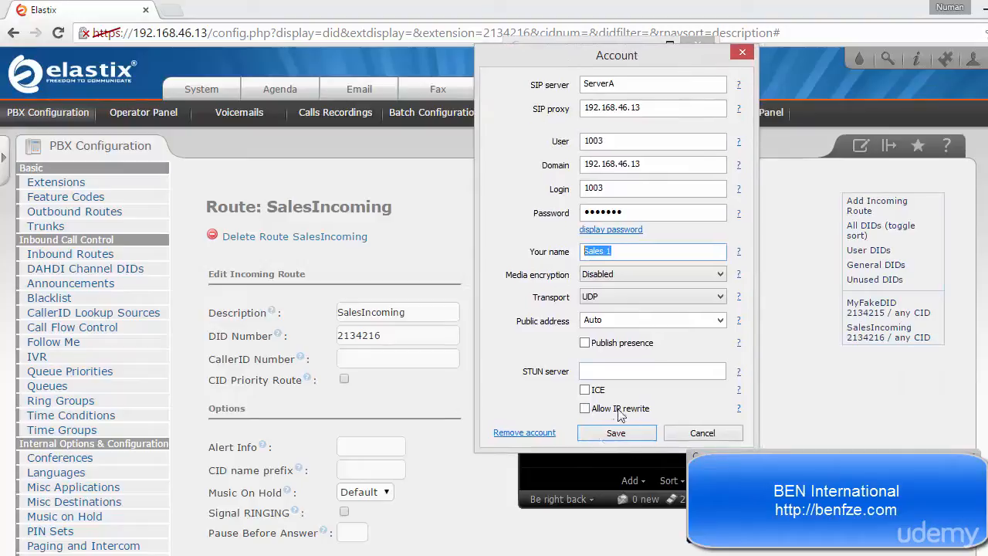
pyautogui.click(600, 431)
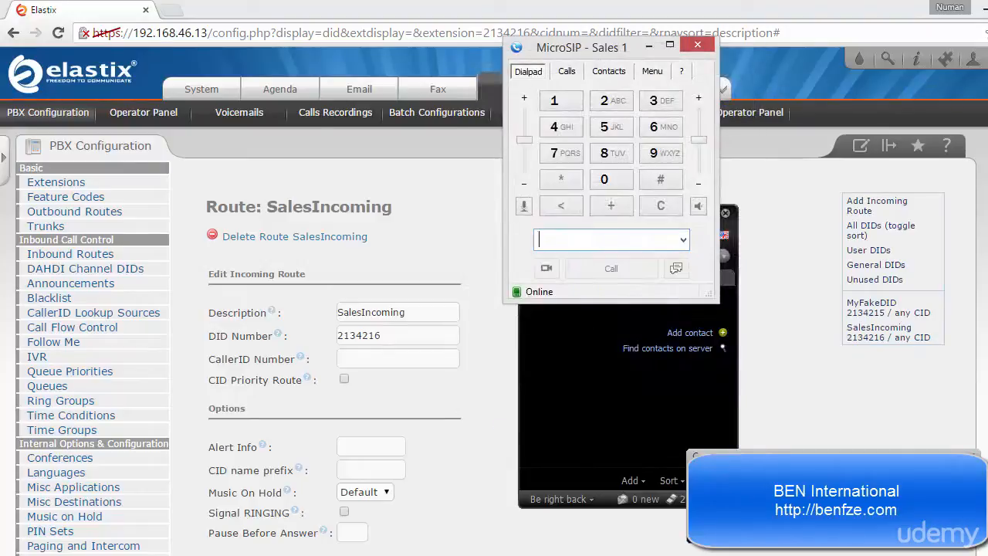
# - Bring up the X-Lite softphone for dialing and copy the DID number from the SalesIncoming route
pyautogui.click(392, 554)
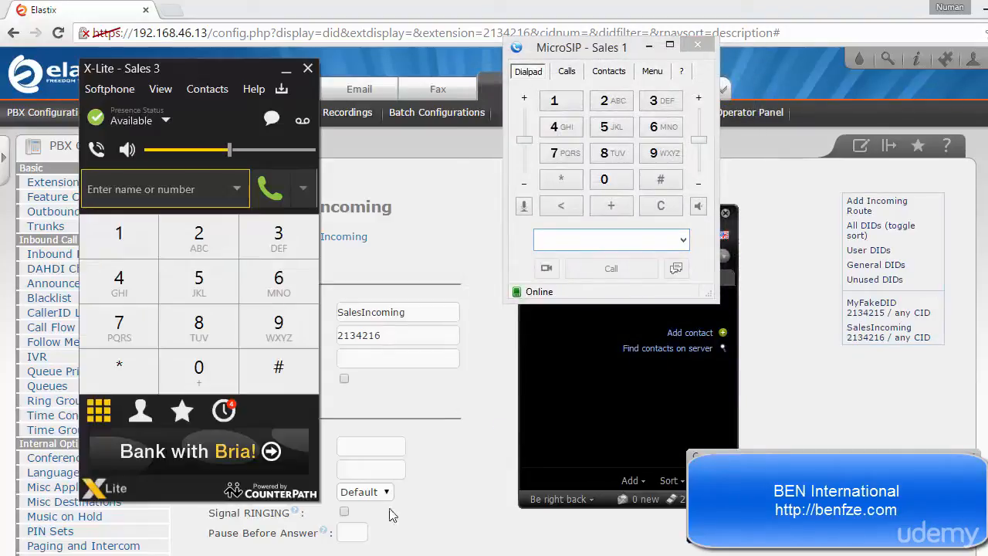
pyautogui.click(237, 190)
pyautogui.click(185, 180)
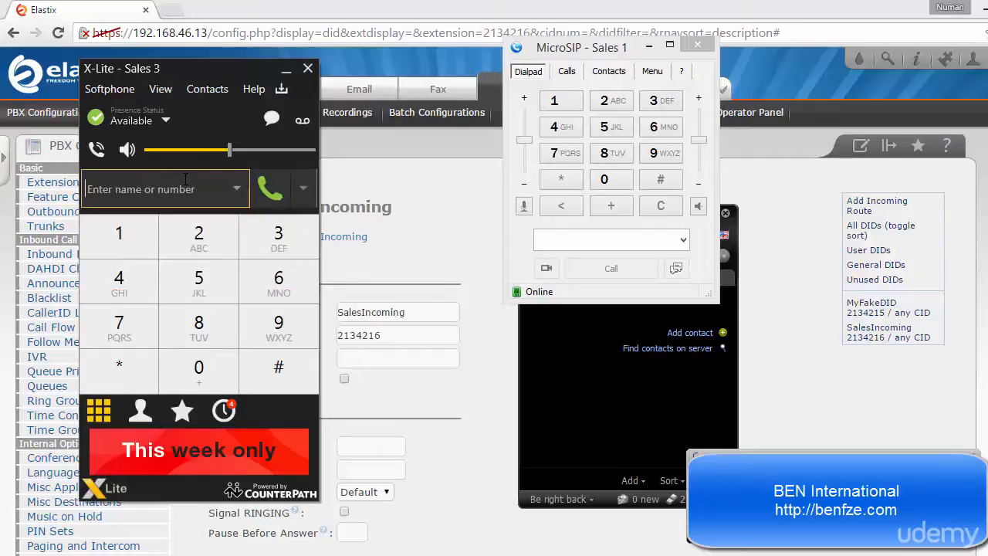
pyautogui.doubleClick(366, 337)
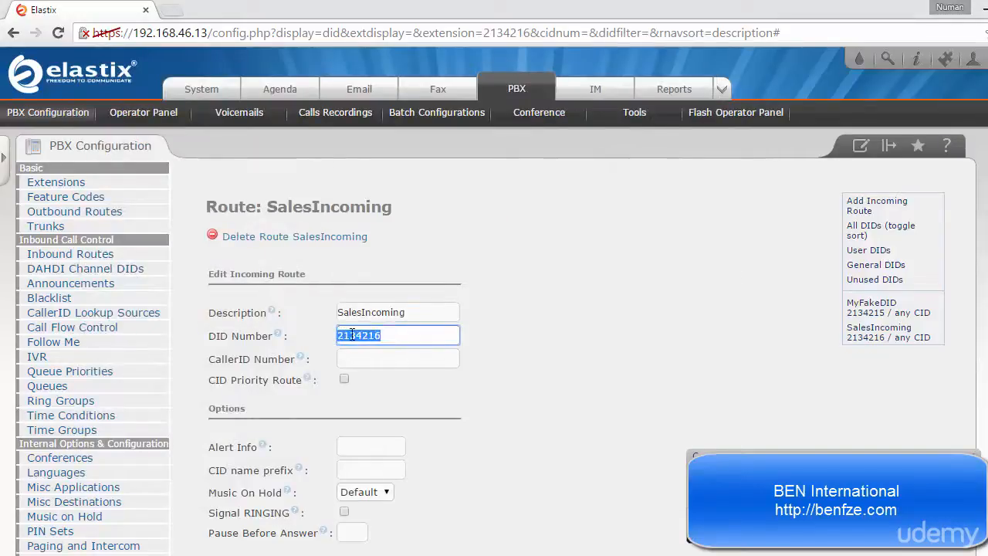
pyautogui.rightClick(351, 336)
pyautogui.click(392, 115)
pyautogui.hotkey('alt', 'Tab')
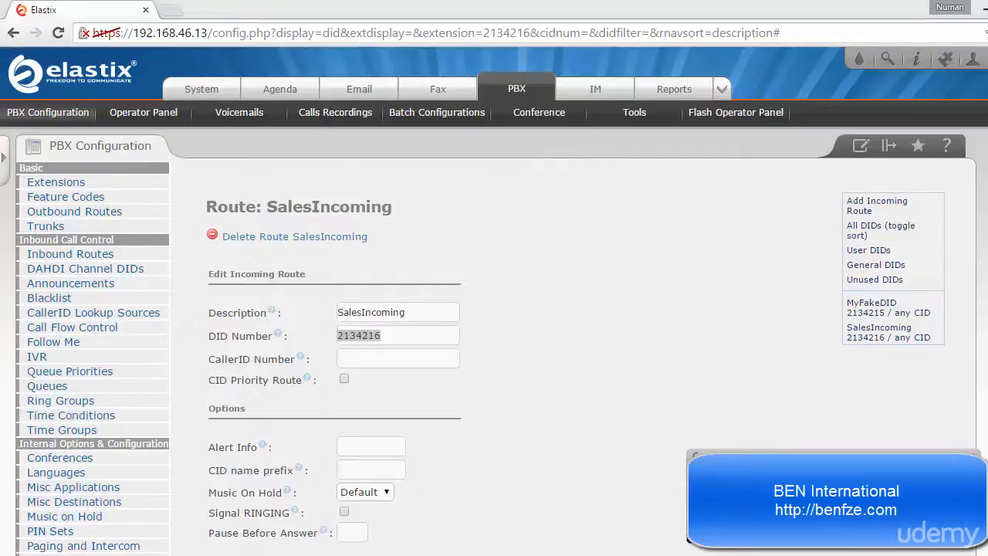
# - Bring X-Lite and MicroSIP back in front of the browser and arrange MicroSIP and Zoiper so all three softphones are accessible
pyautogui.hotkey('alt', 'Tab')
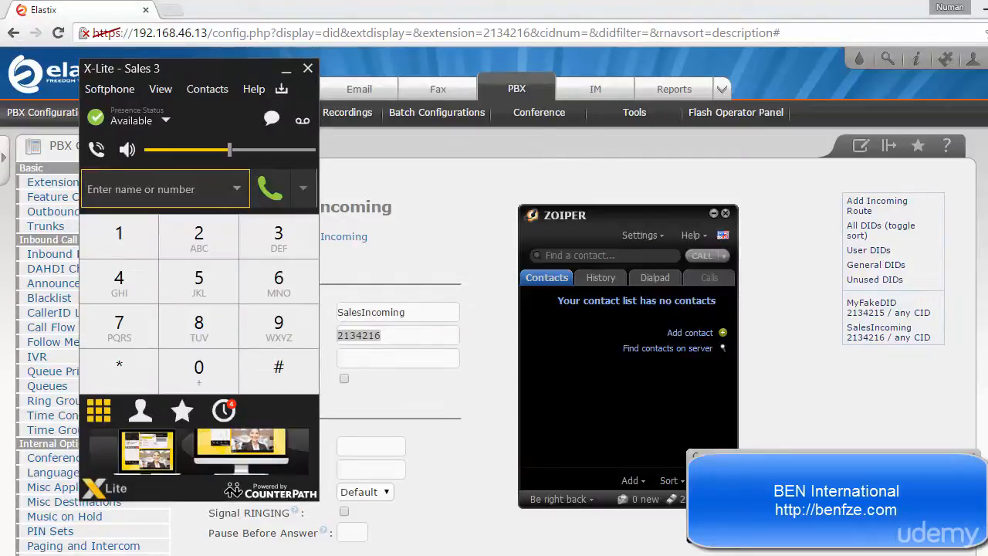
pyautogui.hotkey('alt', 'Tab')
pyautogui.moveTo(583, 50); pyautogui.dragTo(794, 55)
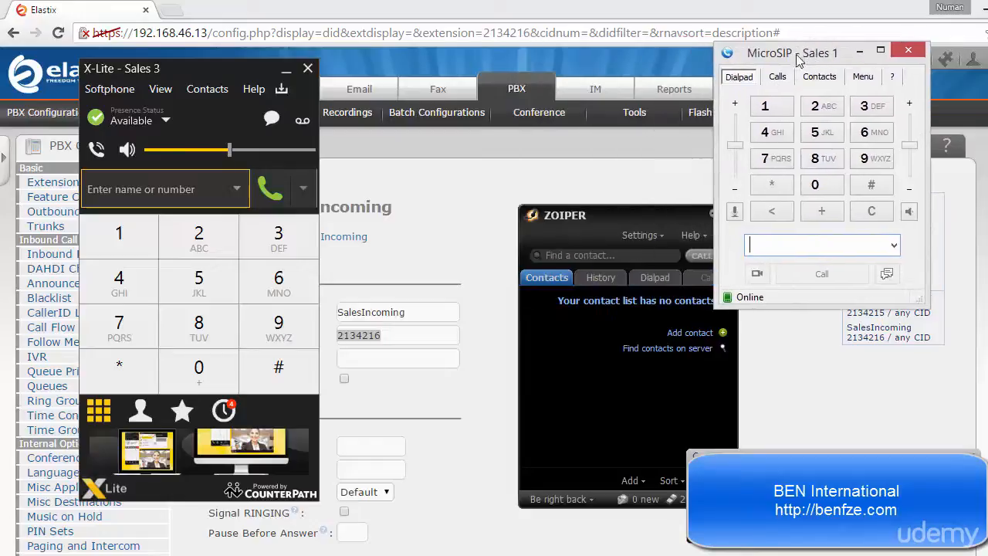
pyautogui.moveTo(655, 225); pyautogui.dragTo(690, 250)
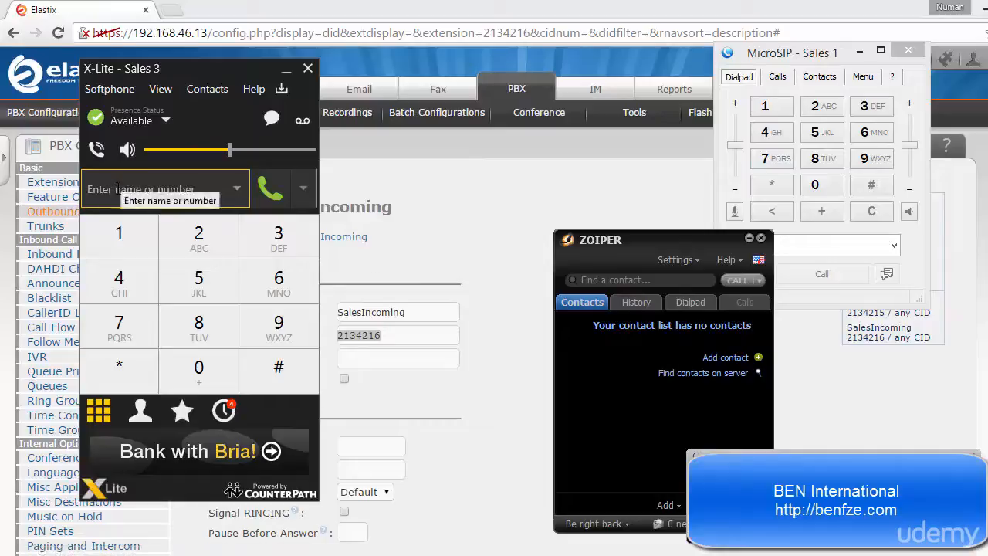
# - Call the copied DID number from X-Lite to test ringing on MicroSIP and Zoiper, hang up, and move Zoiper clear of MicroSIP
pyautogui.rightClick(115, 191)
pyautogui.click(143, 237)
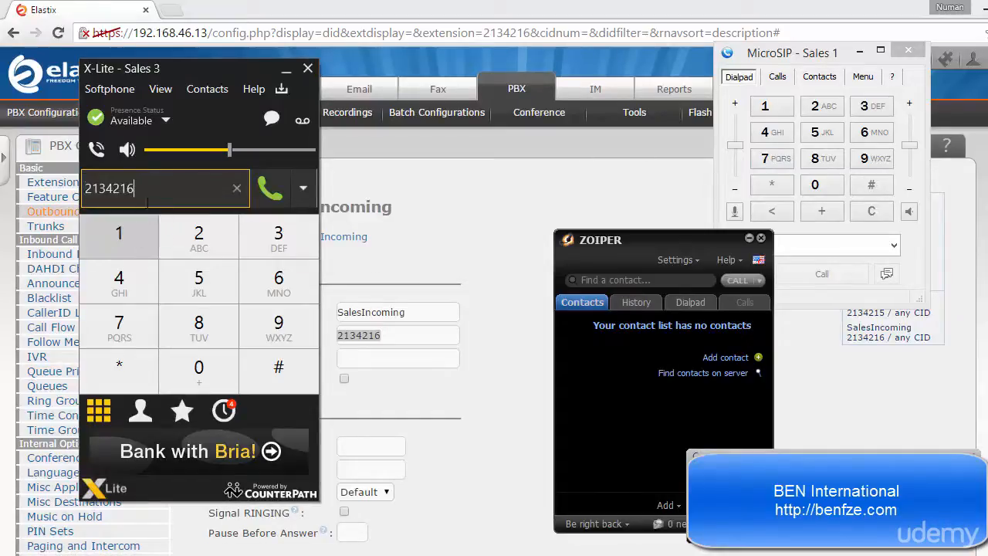
pyautogui.click(268, 192)
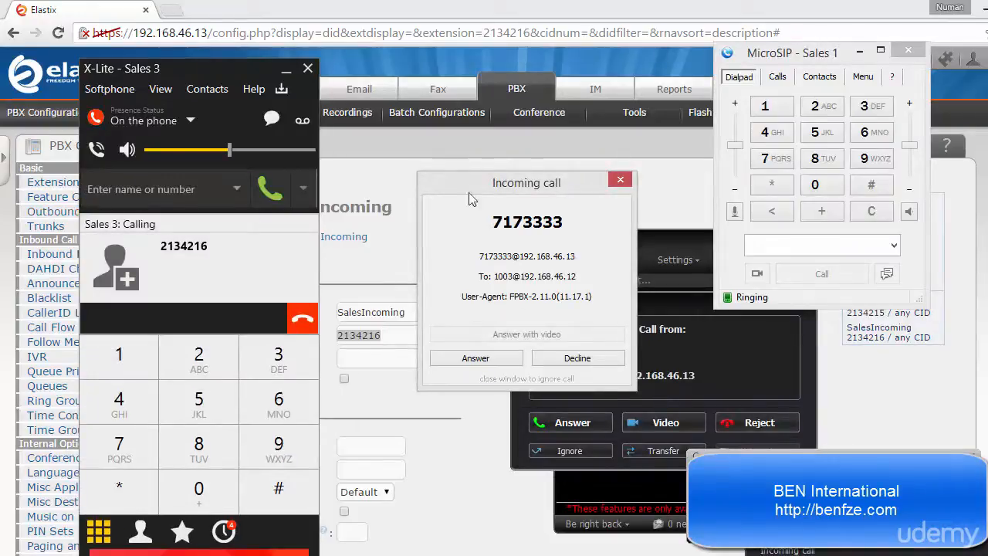
pyautogui.moveTo(559, 189); pyautogui.dragTo(567, 76)
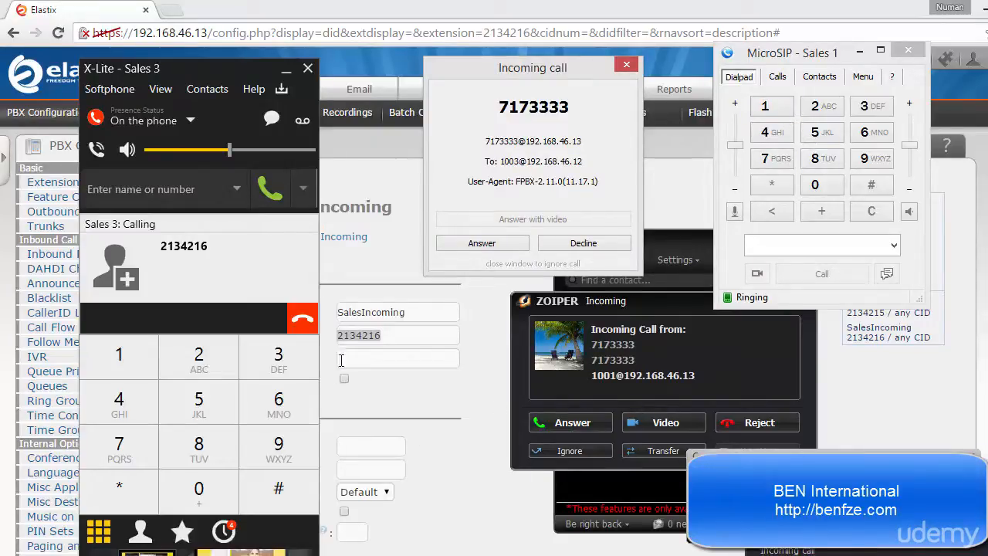
pyautogui.click(300, 325)
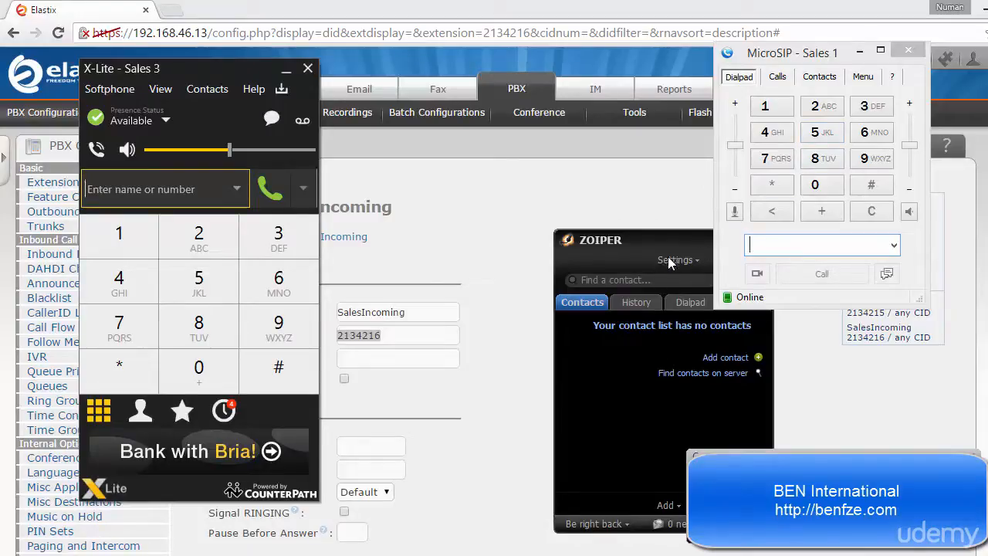
pyautogui.moveTo(681, 242); pyautogui.dragTo(562, 206)
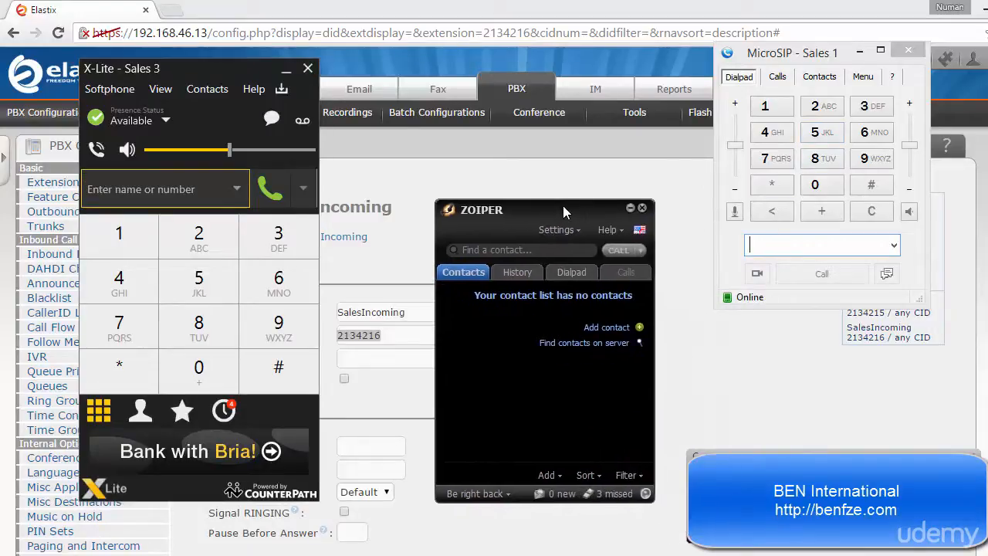